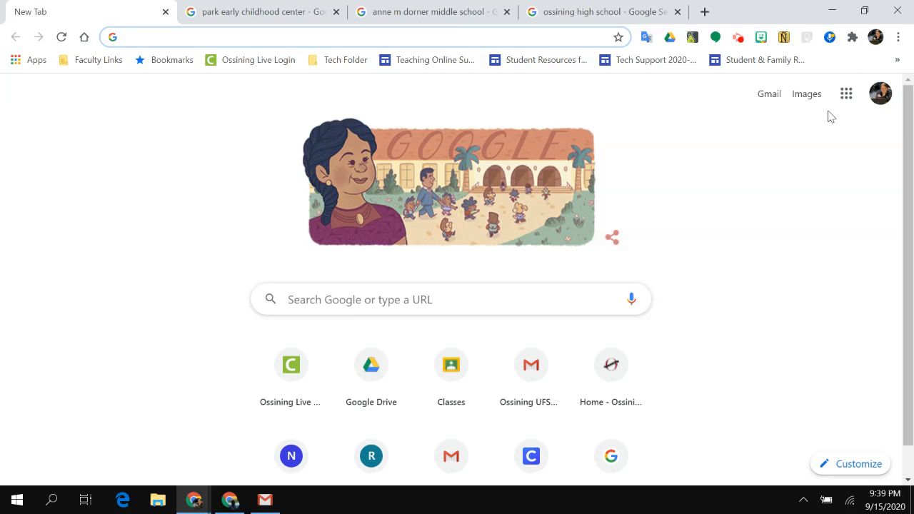
- Open Google Drive and create a new blank Google Drawing
click(842, 100)
click(771, 237)
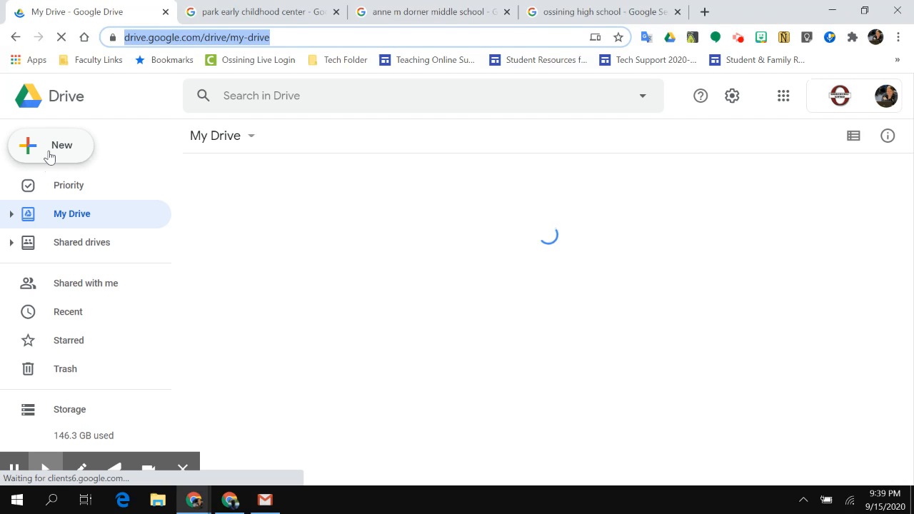
click(49, 156)
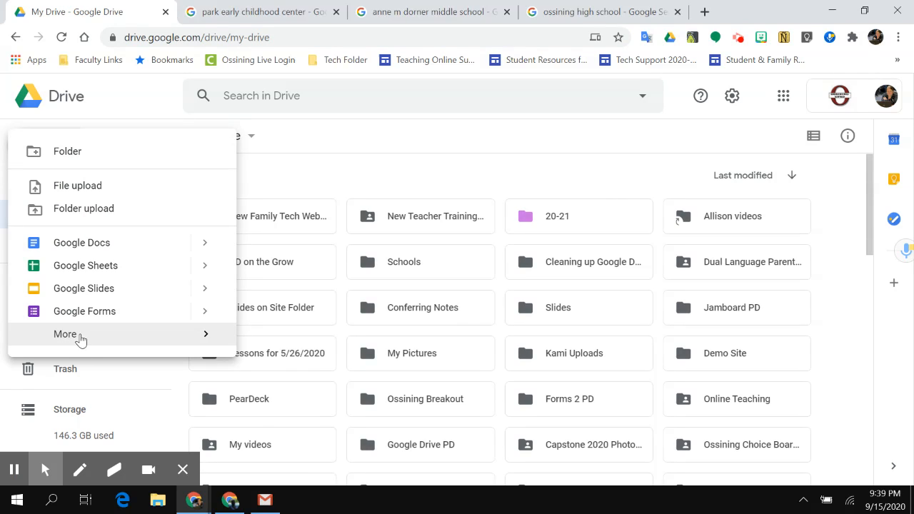
mouse_move(80, 341)
click(339, 347)
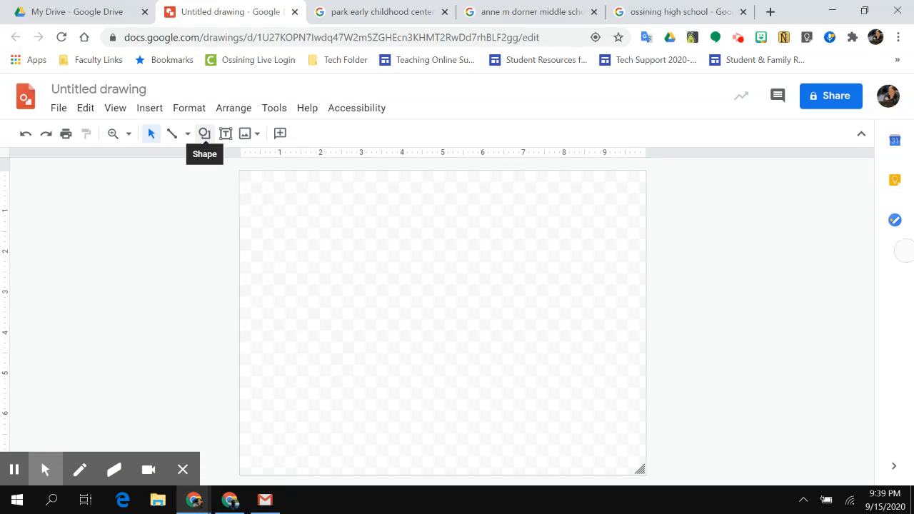
- Draw a rectangle across the full width of the canvas from its upper edge, about 10 by 6 inches
click(205, 135)
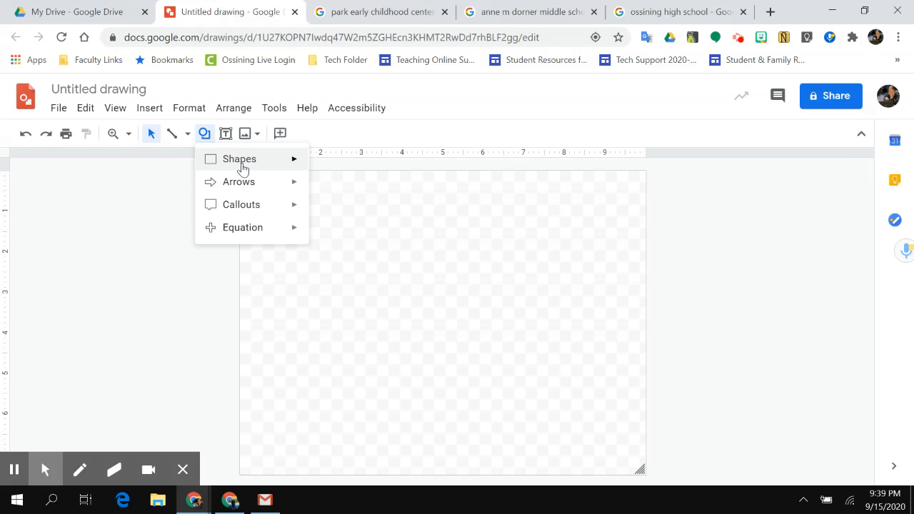
click(319, 165)
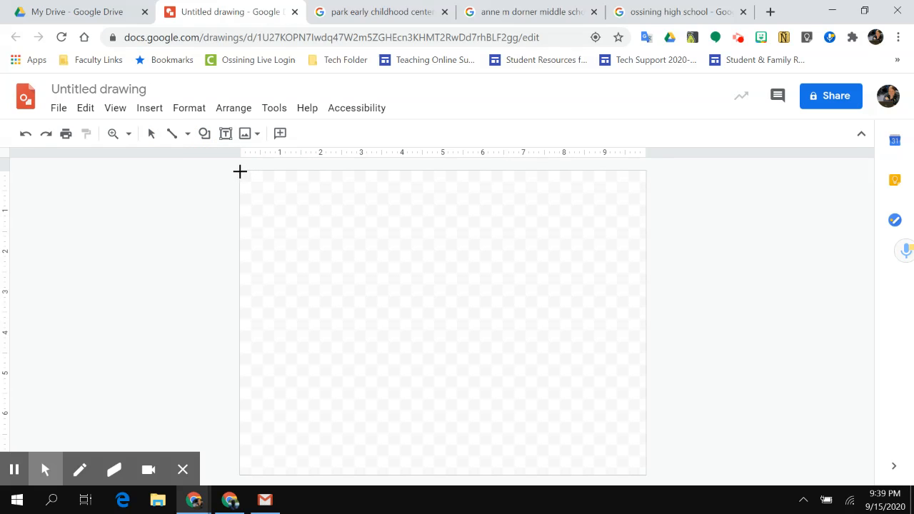
drag(239, 170, 645, 418)
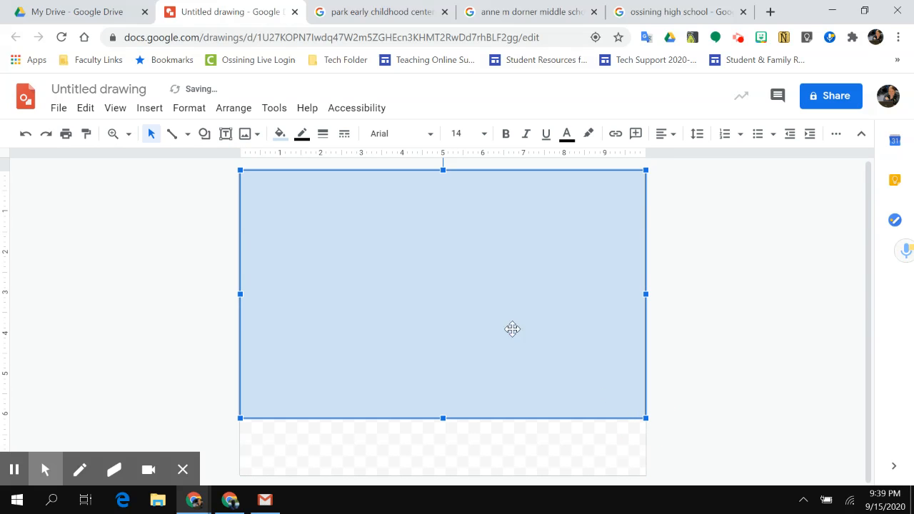
- Fill the rectangle with the custom hex color 862633
click(279, 134)
click(286, 355)
click(463, 162)
drag(498, 161, 430, 160)
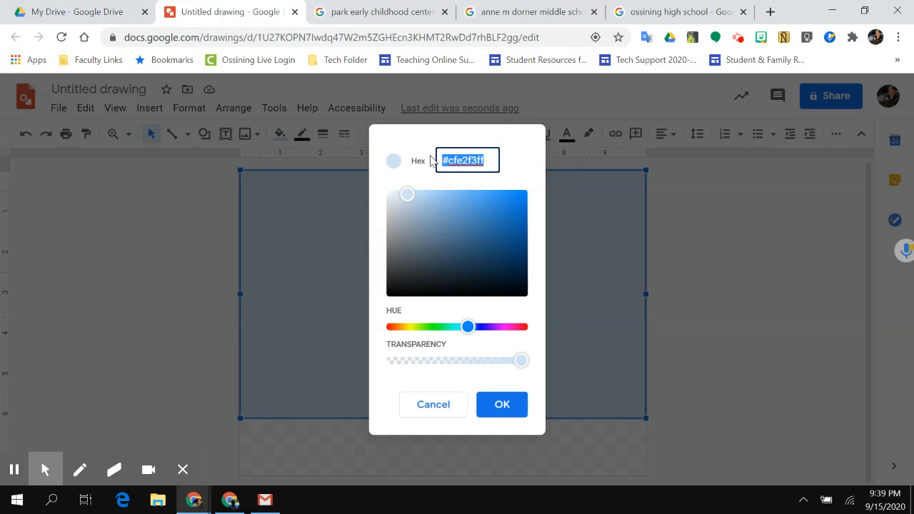
text(862)
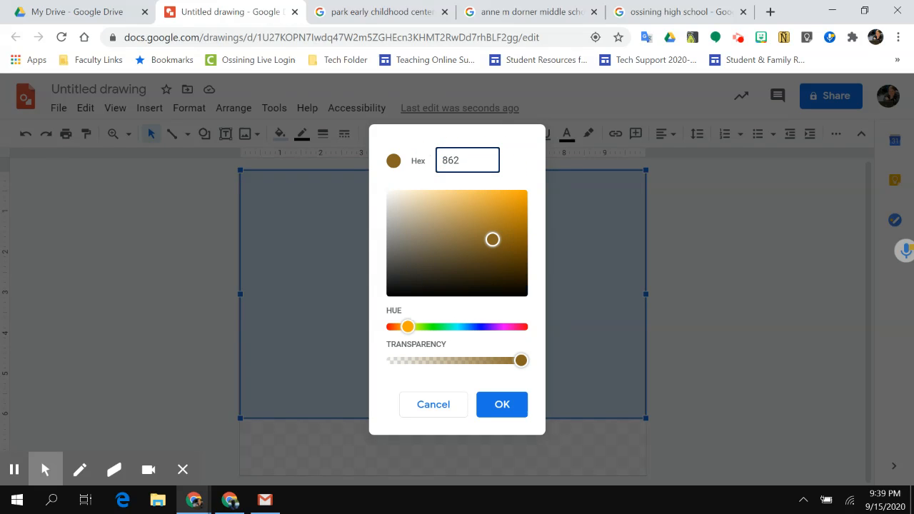
text(633)
key(Return)
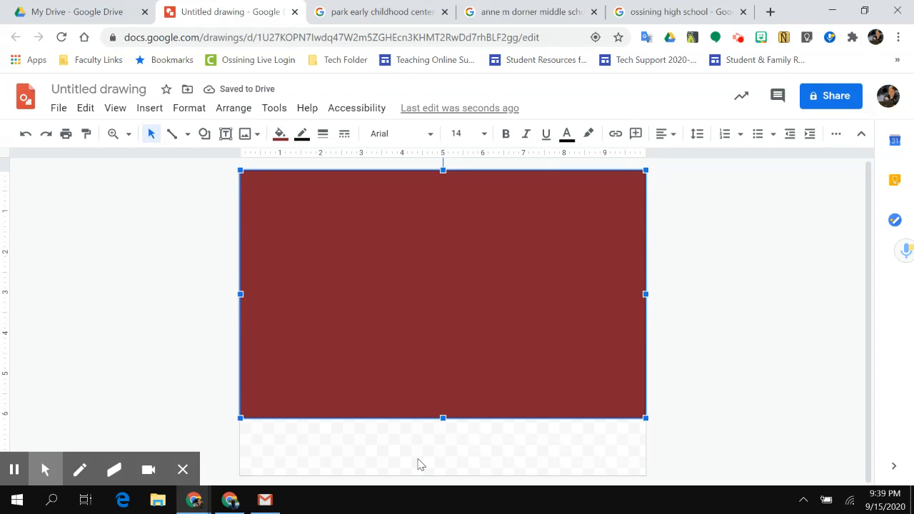
- Resize the canvas to fit the edges of the maroon rectangle
click(583, 458)
drag(642, 471, 646, 418)
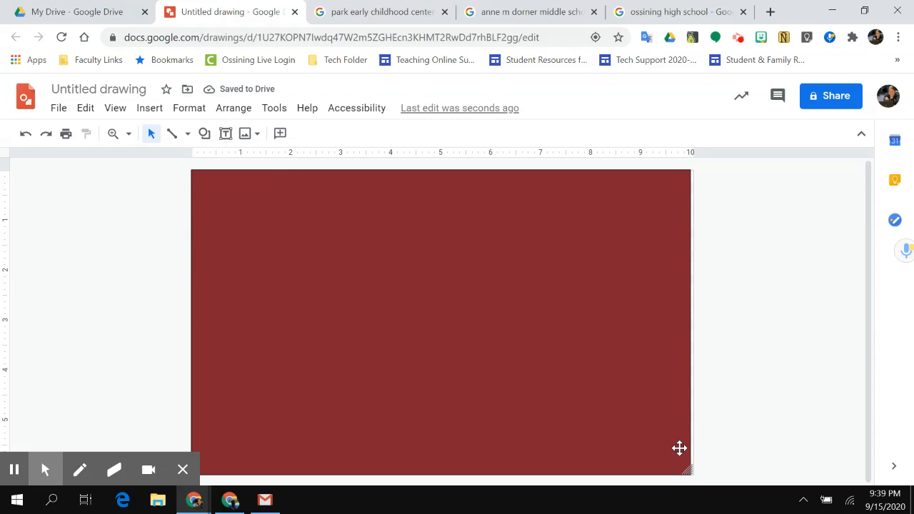
drag(690, 473, 693, 474)
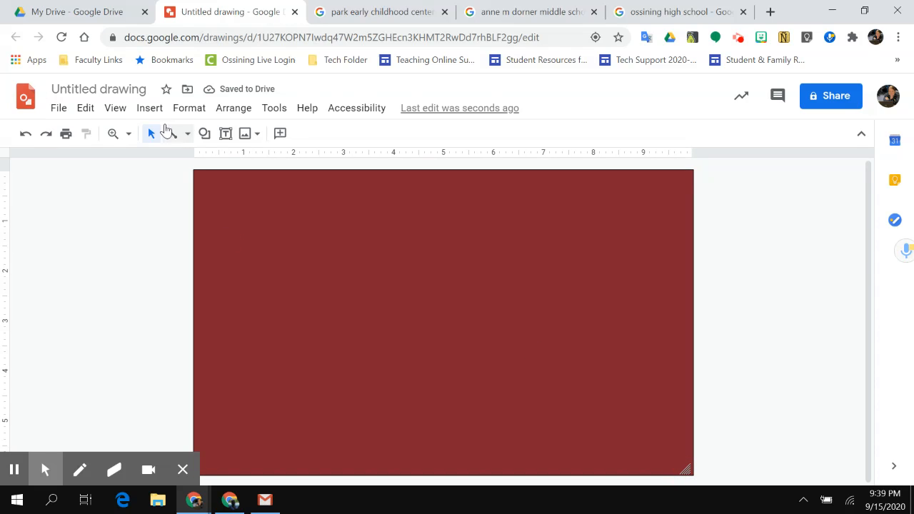
- Rename the drawing as "Clickable grid"
click(84, 89)
text(C)
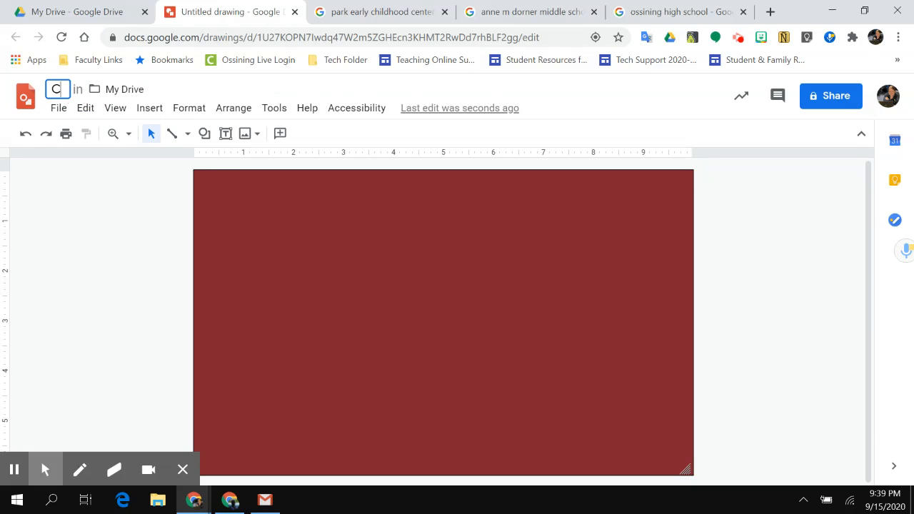
text(lickable)
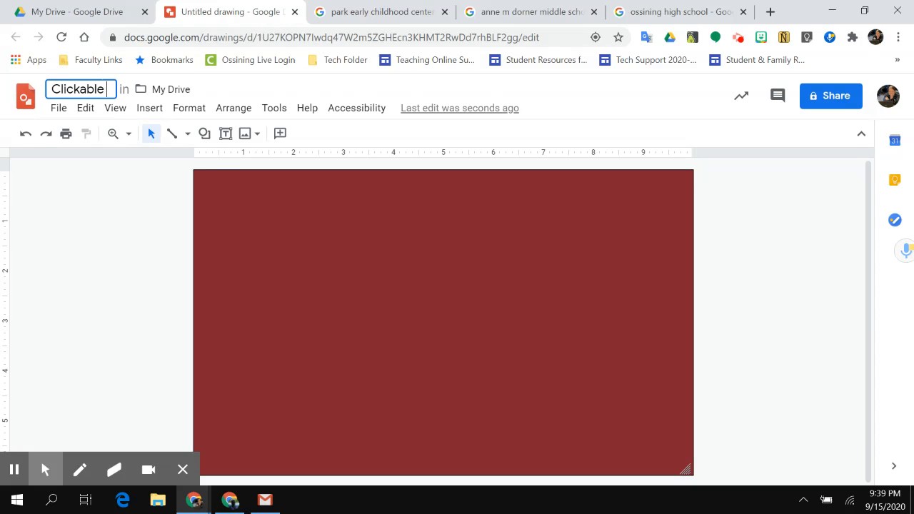
text( grid)
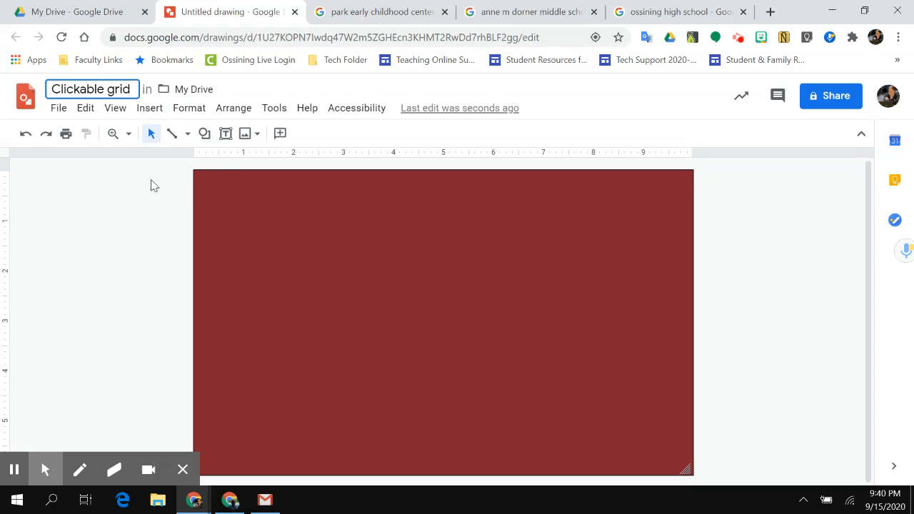
key(Return)
- Insert a 4 x 3 table, four columns by three rows, on the maroon background
click(147, 109)
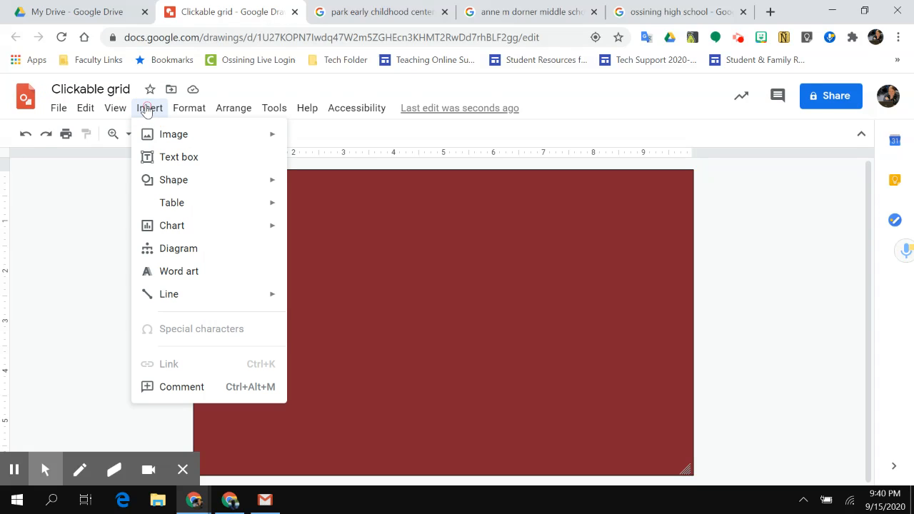
mouse_move(198, 202)
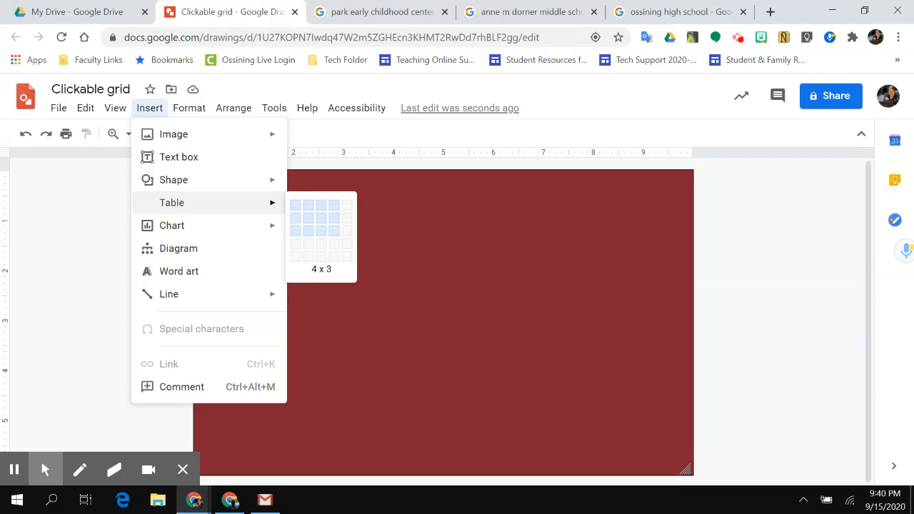
click(333, 230)
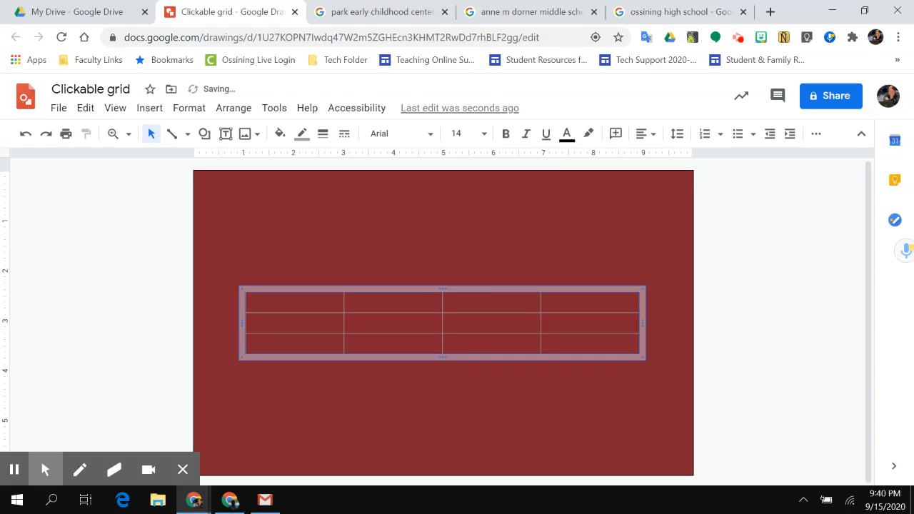
- Stretch the table to about 4 inches high and move it down to leave title space above it
drag(440, 287, 444, 208)
drag(444, 357, 443, 415)
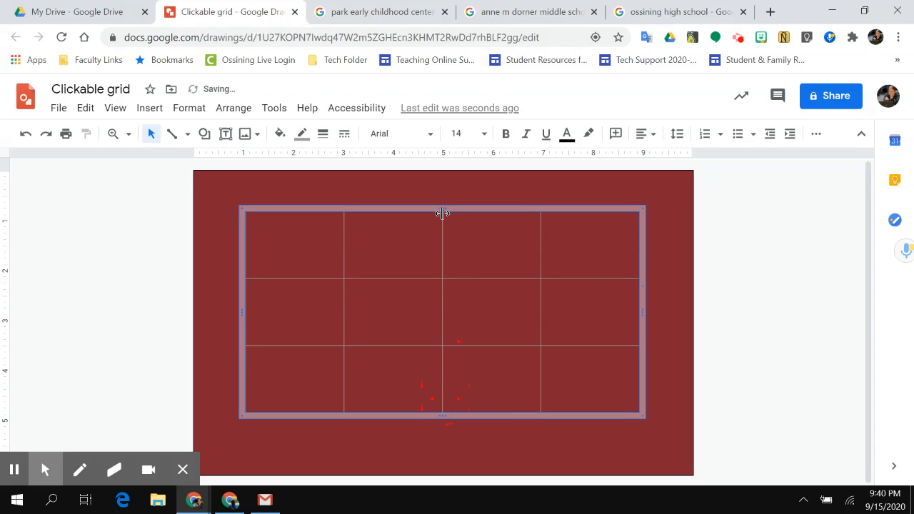
drag(488, 208, 487, 237)
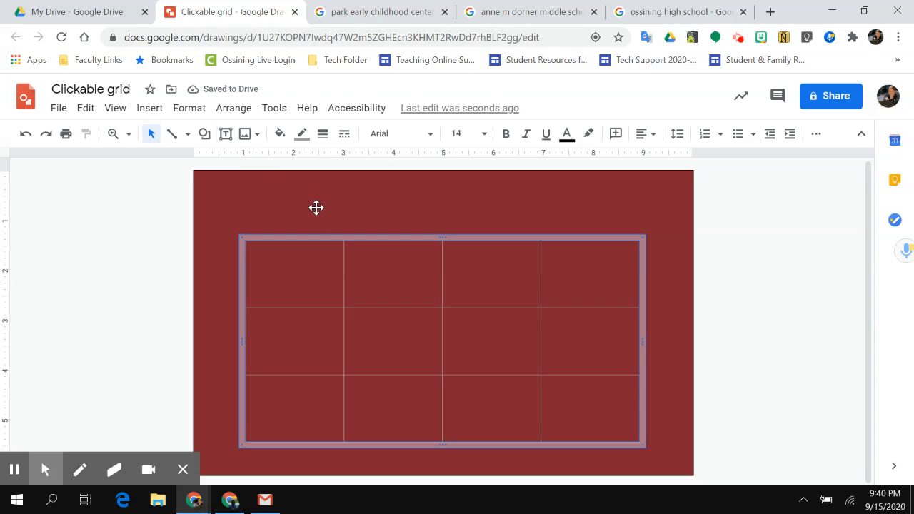
- Set the table's borders to white with an 8px weight and deselect it
click(302, 135)
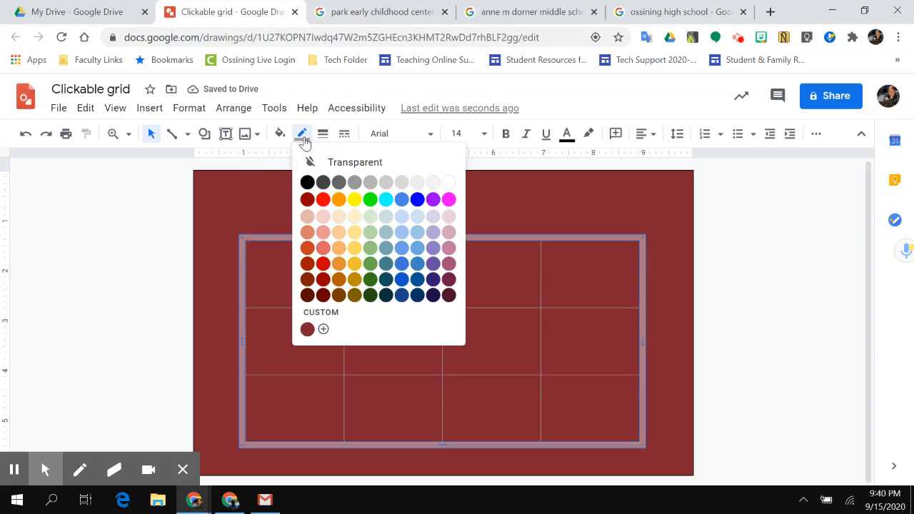
click(449, 182)
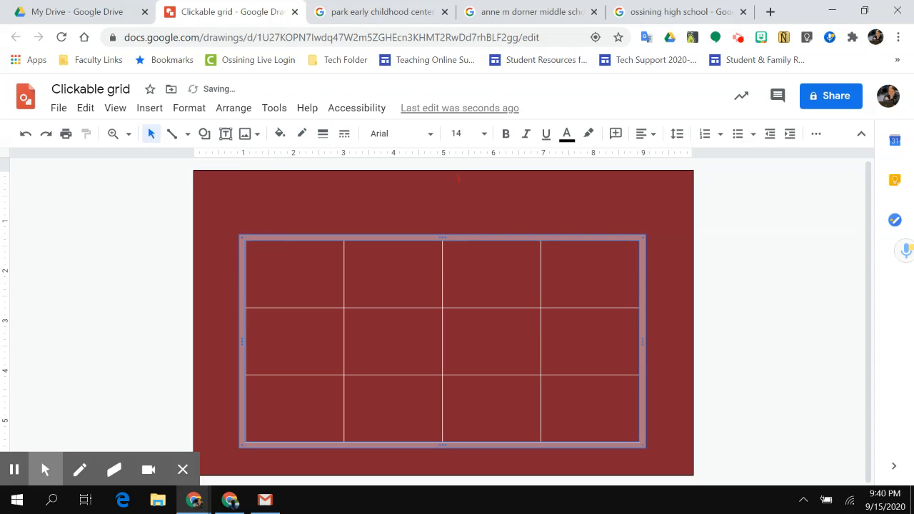
click(323, 133)
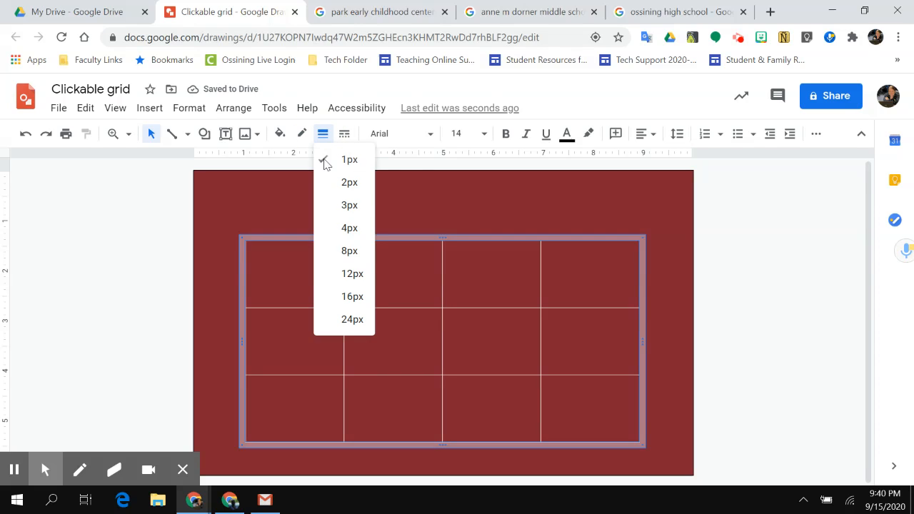
click(349, 250)
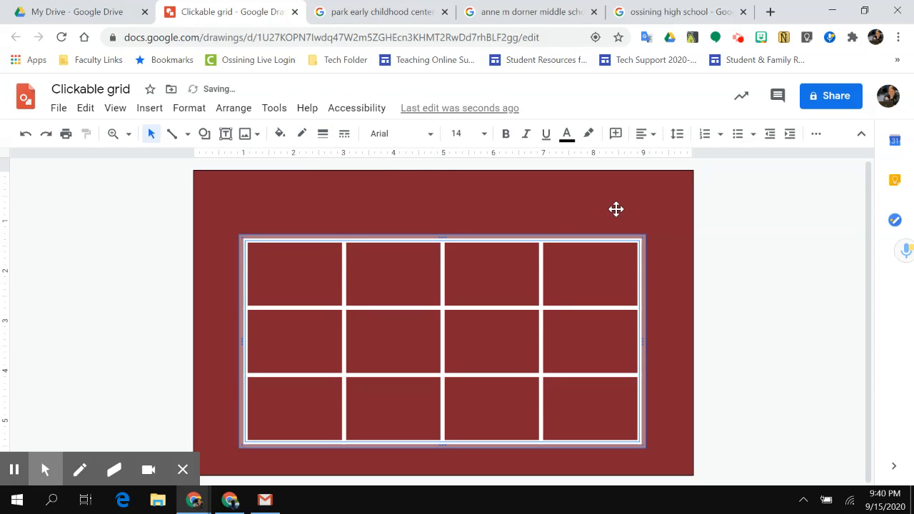
click(617, 209)
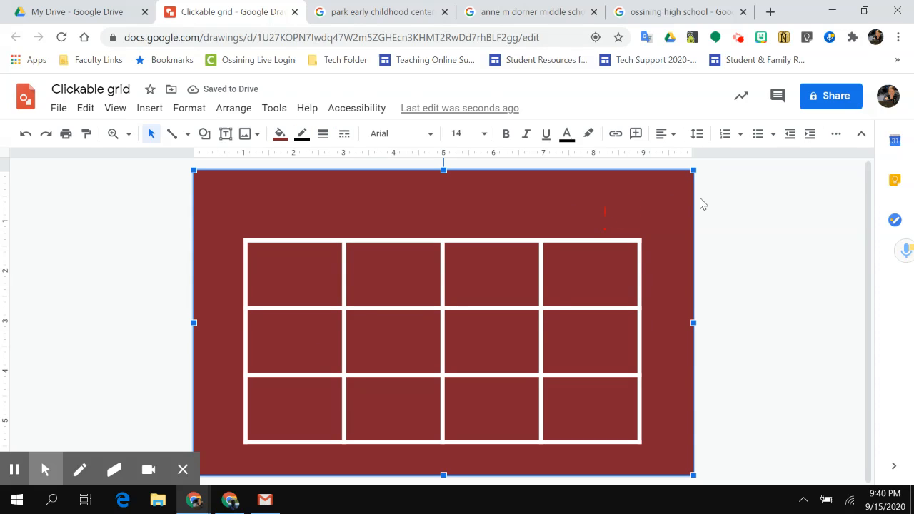
click(757, 205)
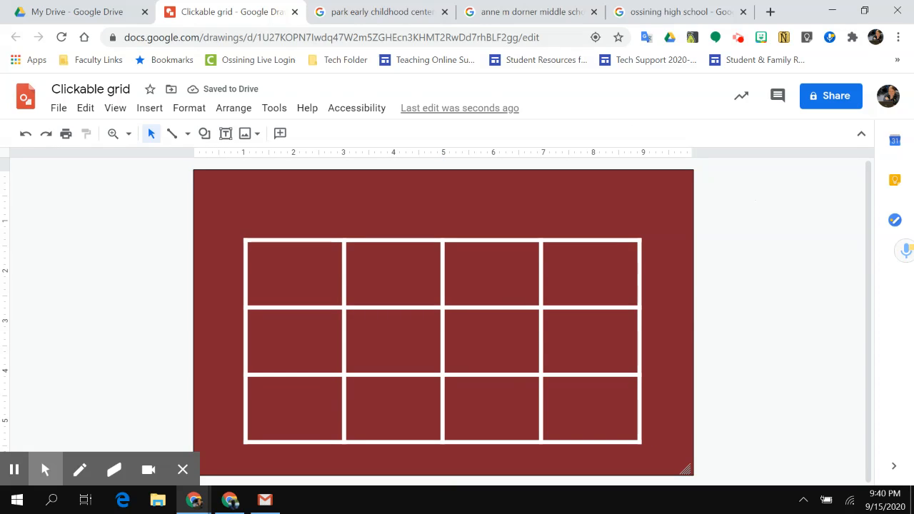
- Add a text box above the table reading "Schools of Ossining" in white Chelsea Market
click(226, 133)
drag(240, 179, 651, 220)
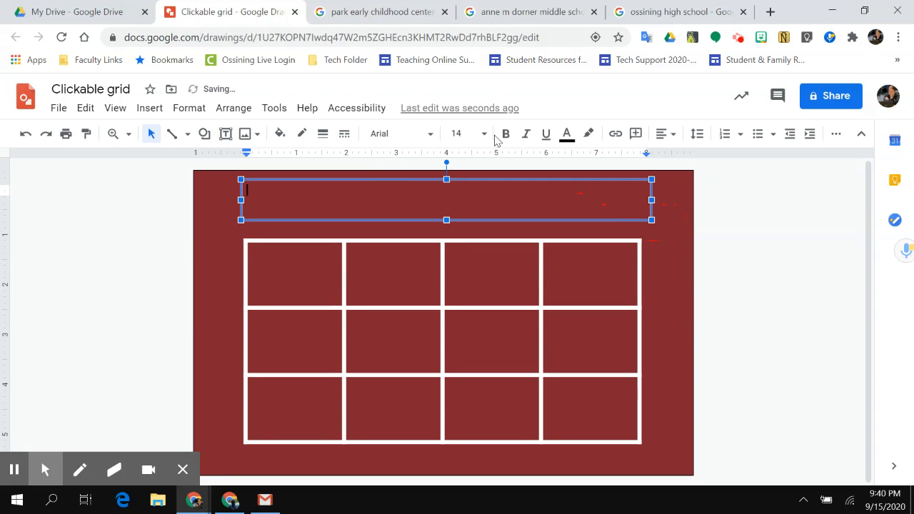
click(566, 134)
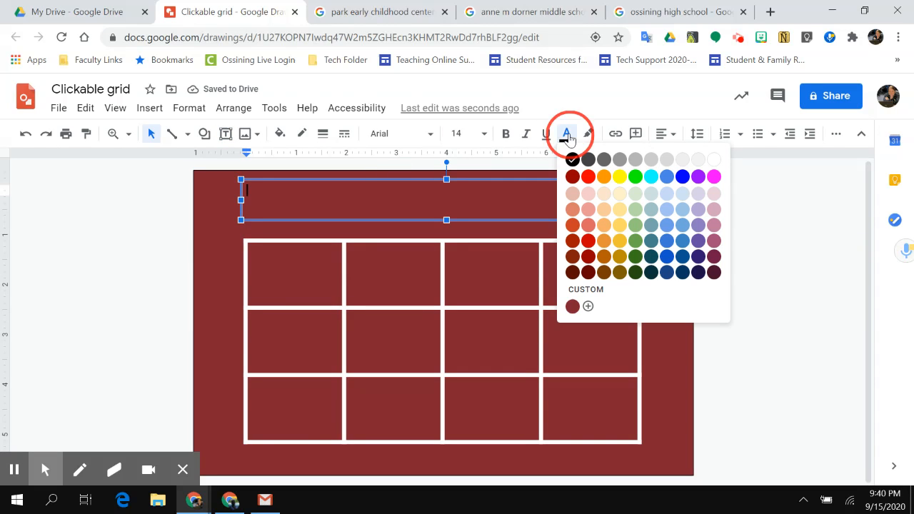
click(715, 160)
click(404, 135)
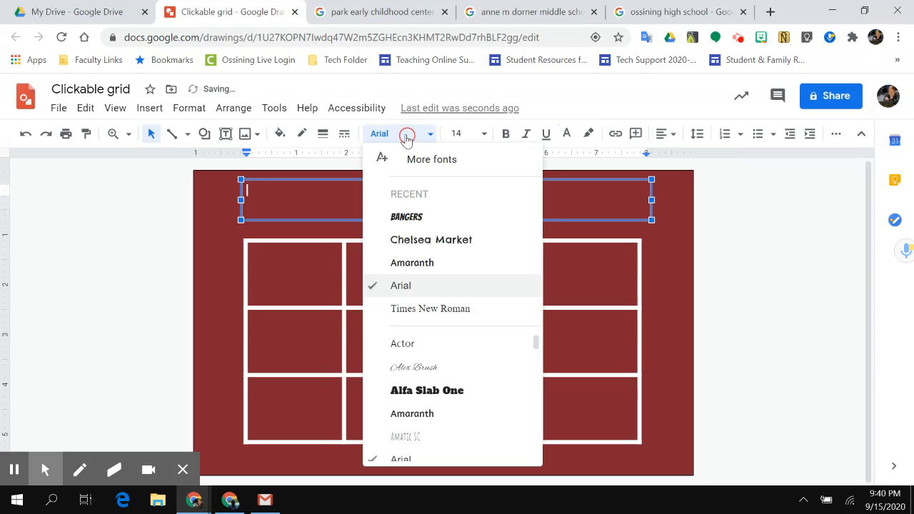
click(444, 240)
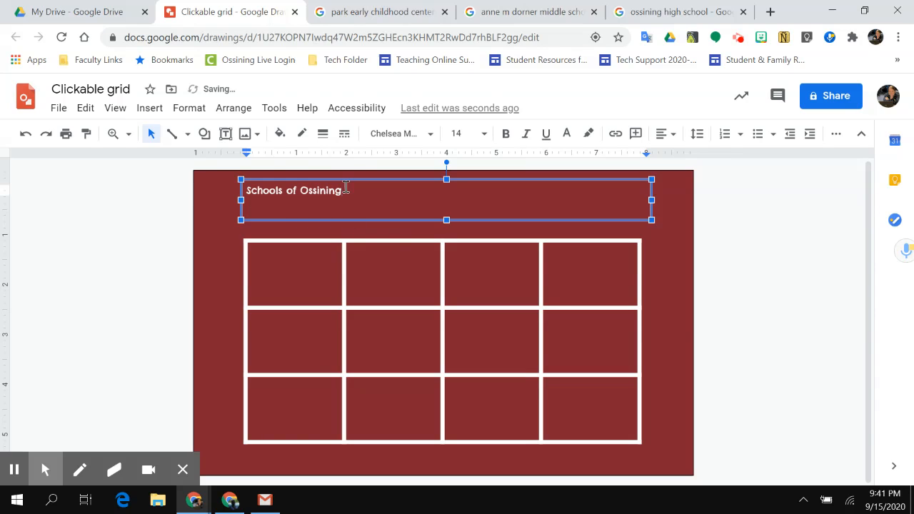
- Set the "Schools of Ossining" title to font size 48, center it and deselect the text box
drag(346, 187, 197, 182)
click(483, 134)
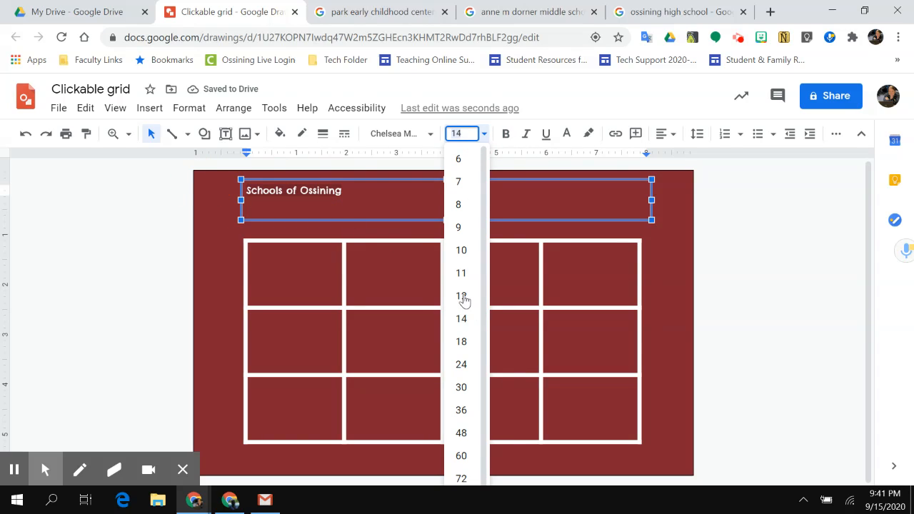
click(467, 433)
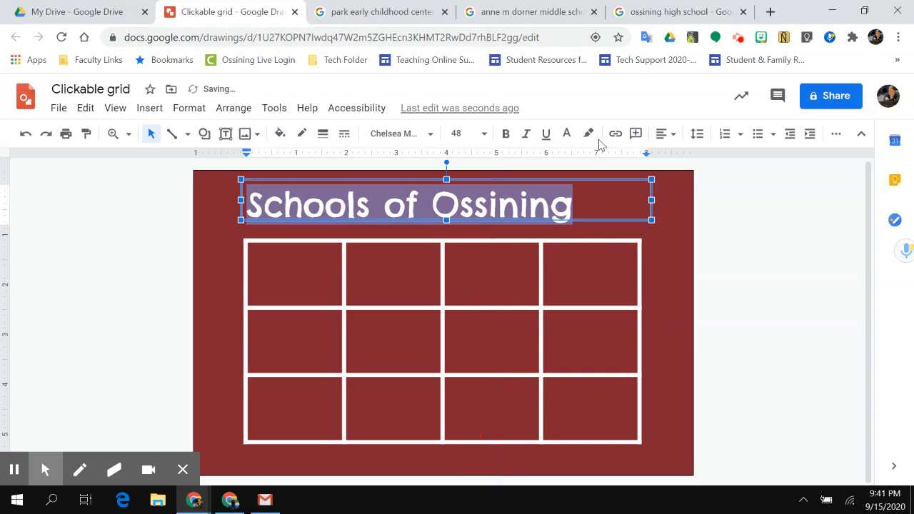
click(672, 135)
click(680, 156)
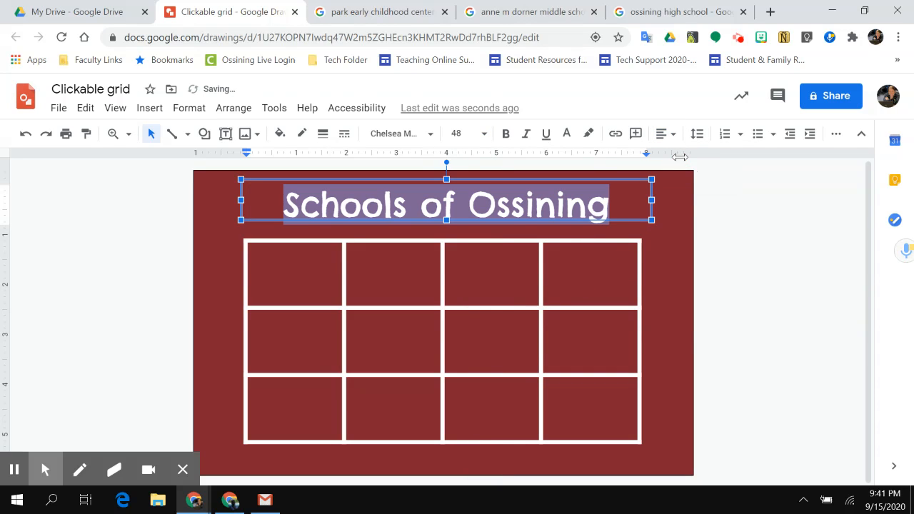
click(723, 262)
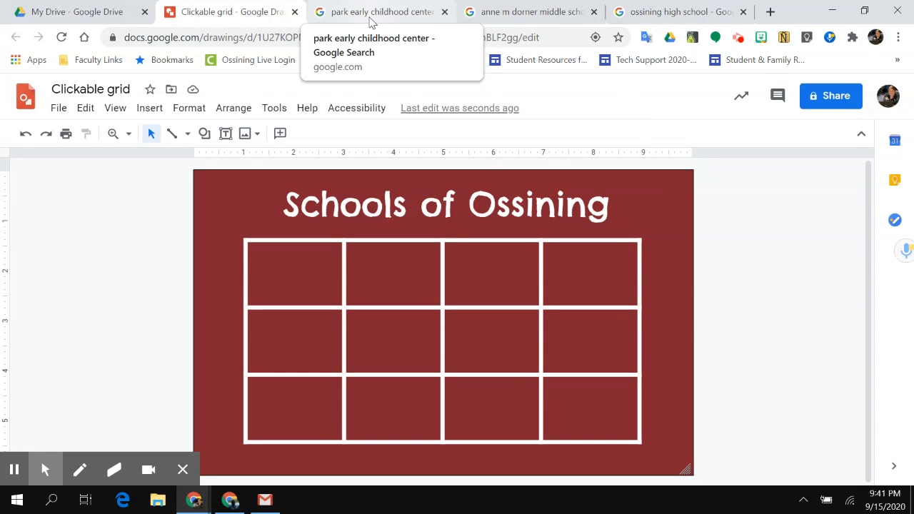
- Bring a Park Early Childhood Center building photo from the image search results into the drawing
click(366, 20)
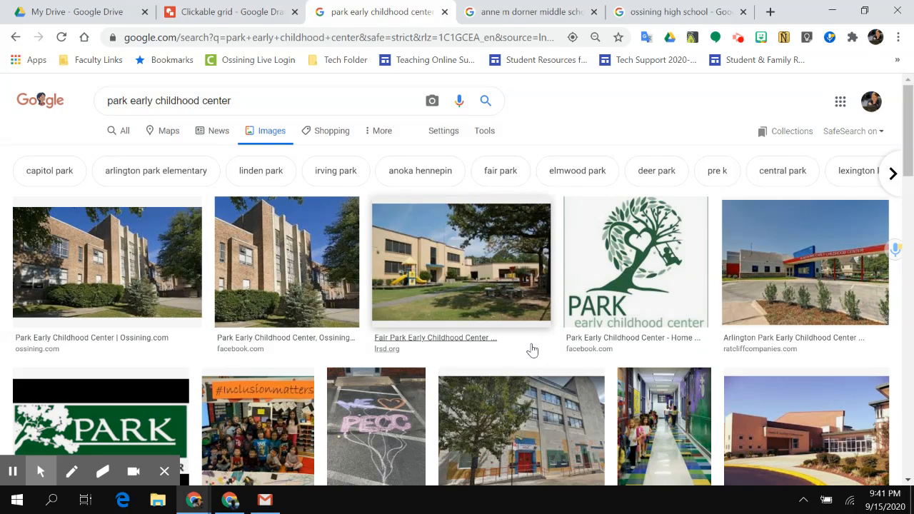
scroll(532, 348, down, 1)
scroll(533, 348, up, 1)
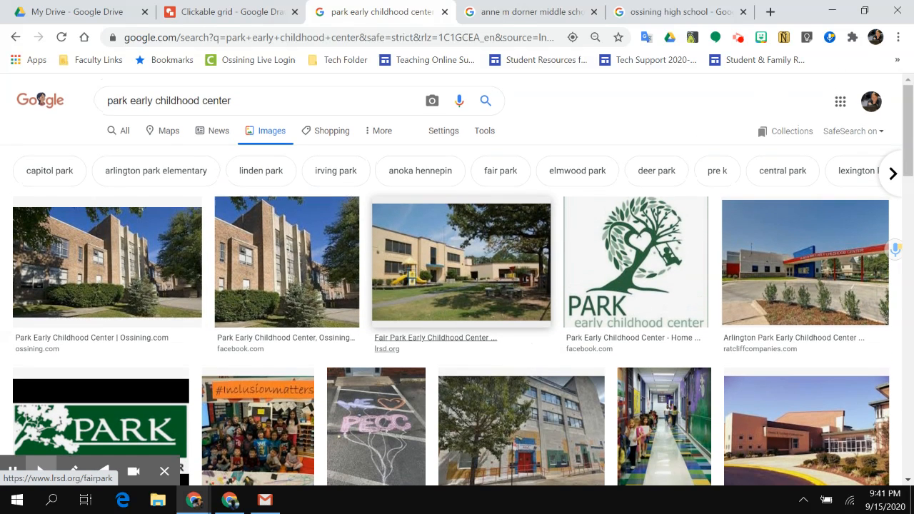
click(276, 270)
mouse_move(275, 270)
mouse_down()
mouse_move(266, 214)
mouse_move(270, 164)
mouse_move(336, 11)
mouse_move(239, 3)
mouse_move(310, 269)
mouse_up()
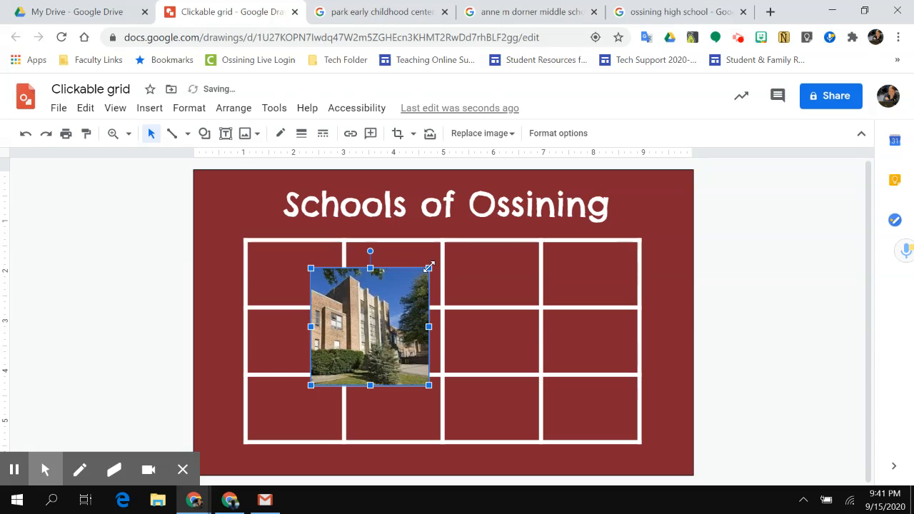
- Shrink the Park school photo to about 1 inch square and place it in the table's first cell
click(375, 326)
drag(375, 326, 375, 321)
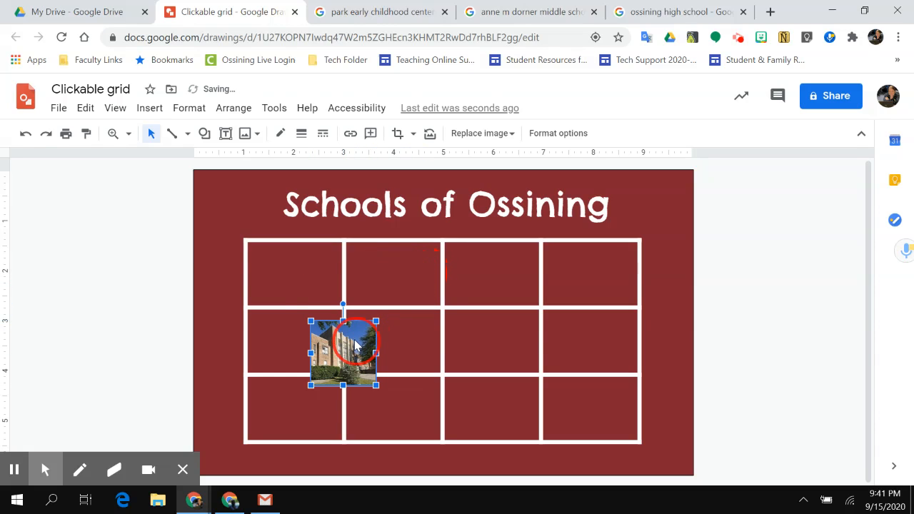
drag(309, 267, 309, 264)
drag(331, 311, 322, 301)
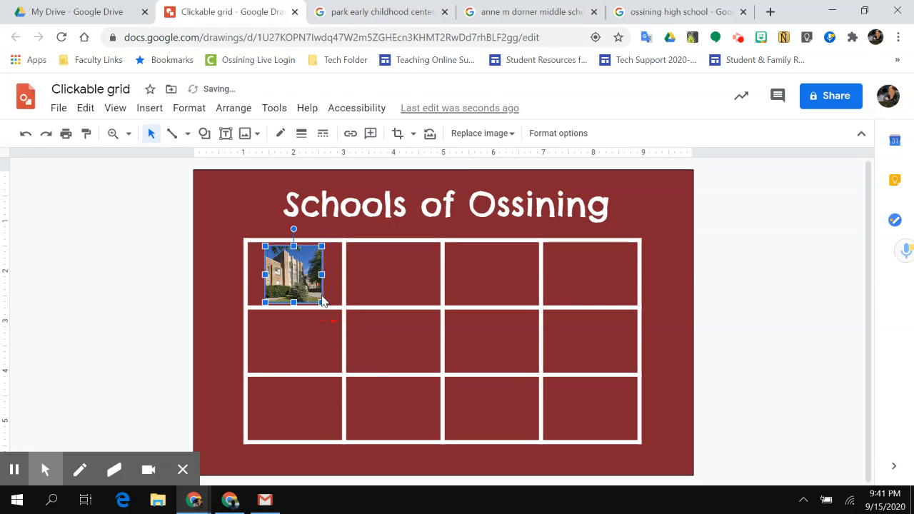
drag(321, 245, 300, 274)
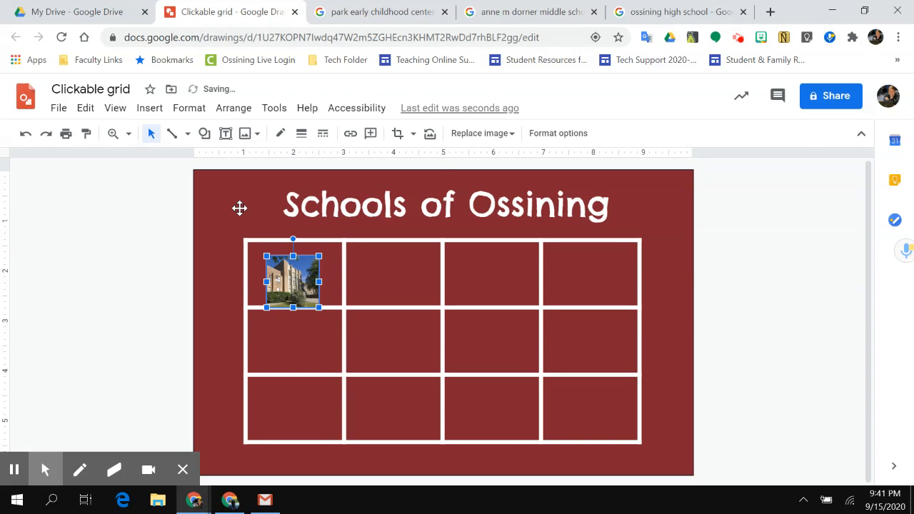
click(239, 208)
click(294, 286)
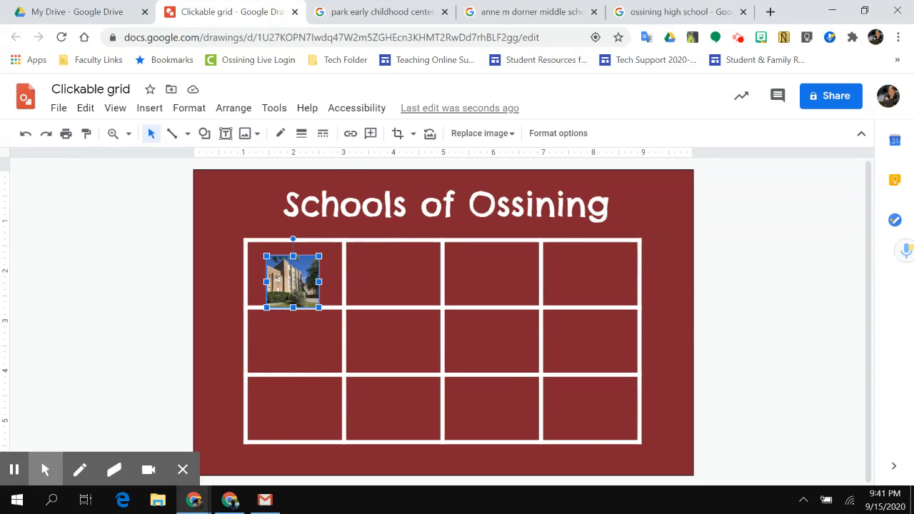
- Add a text box over the first cell's photo reading "Park School" in white
click(225, 134)
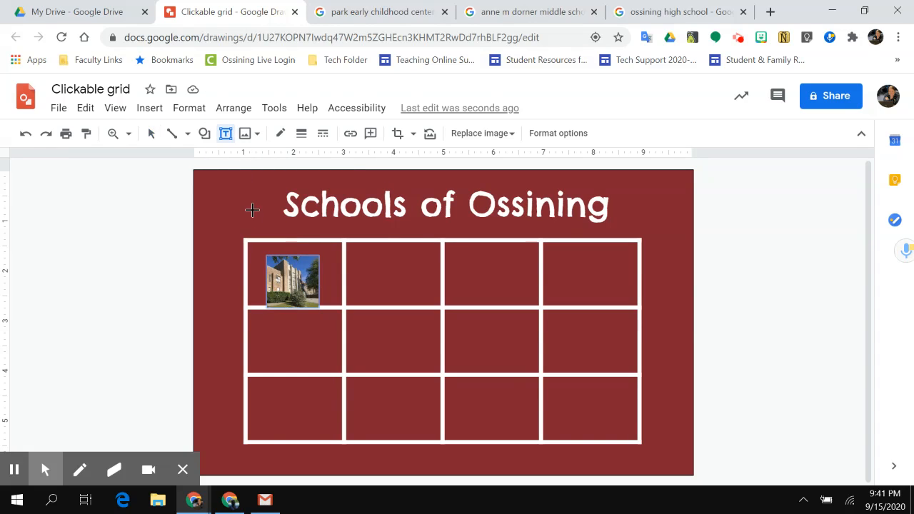
drag(255, 245, 332, 264)
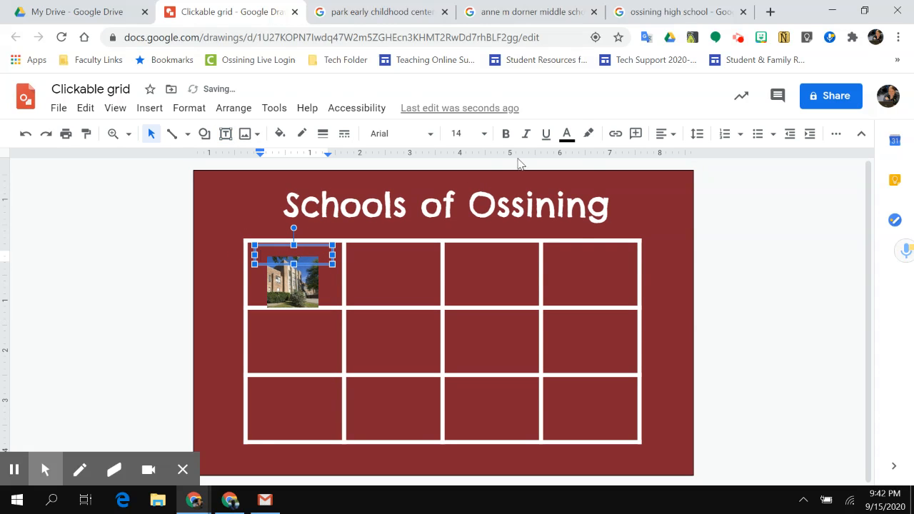
click(566, 134)
click(709, 158)
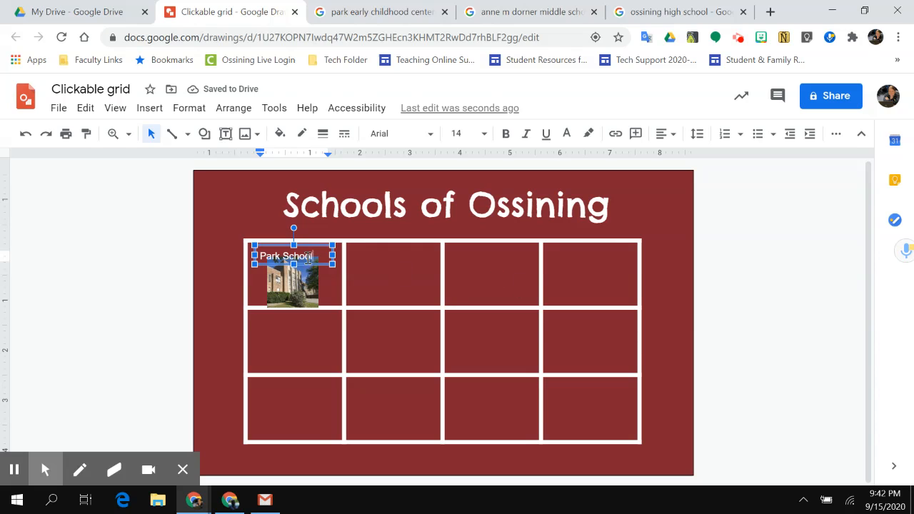
- Set the "Park School" label to the Chelsea Market font, center it and deselect the text box
drag(317, 255, 251, 254)
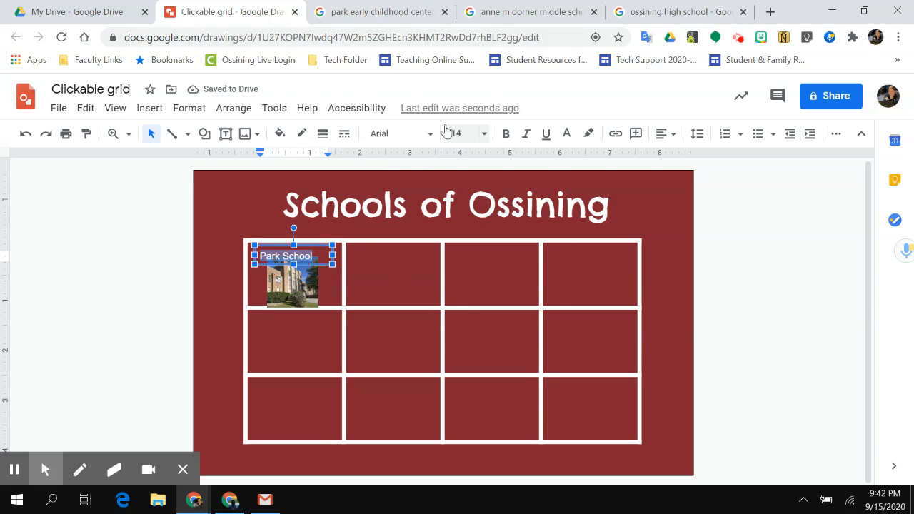
click(432, 136)
click(439, 212)
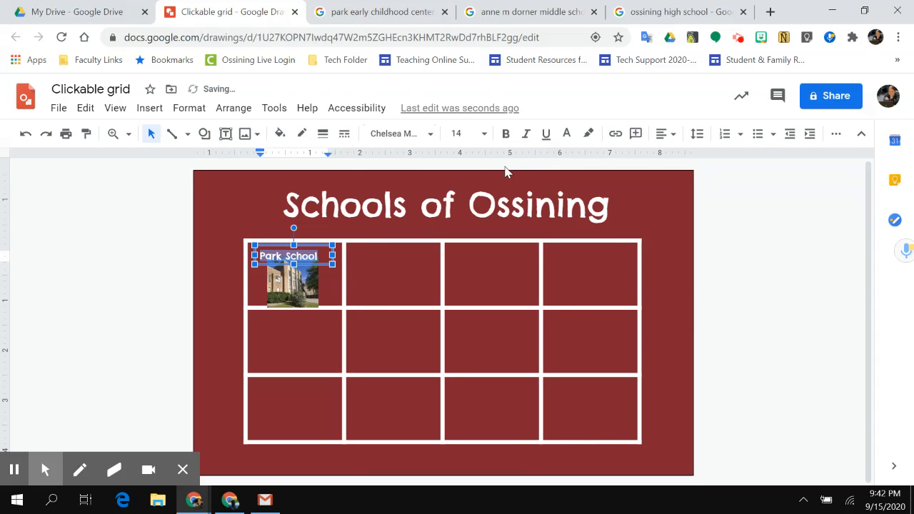
click(665, 134)
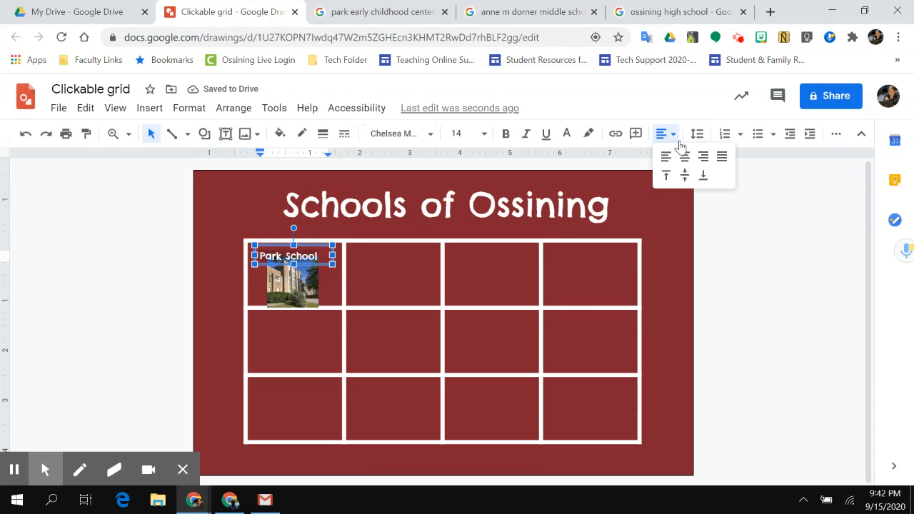
click(684, 154)
click(685, 255)
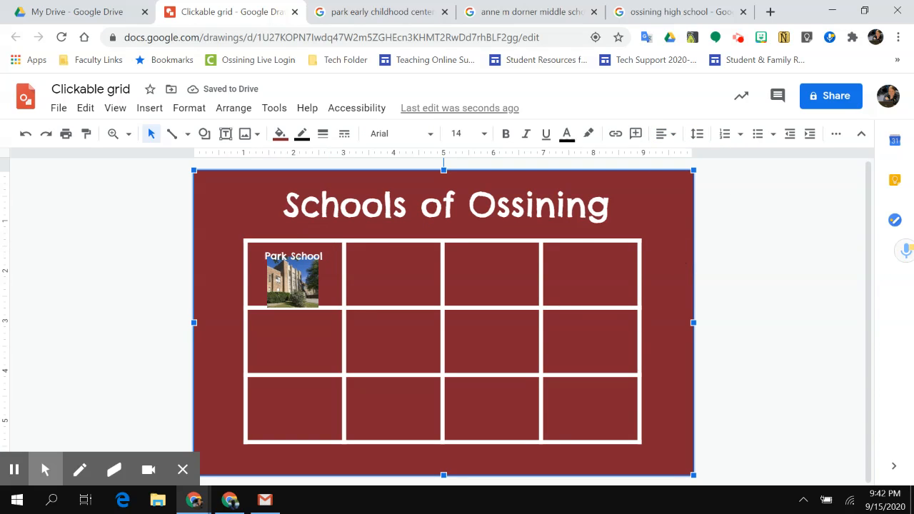
- Nudge the Park School photo up slightly within its cell, behind the label, and deselect it
click(285, 278)
key(Up)
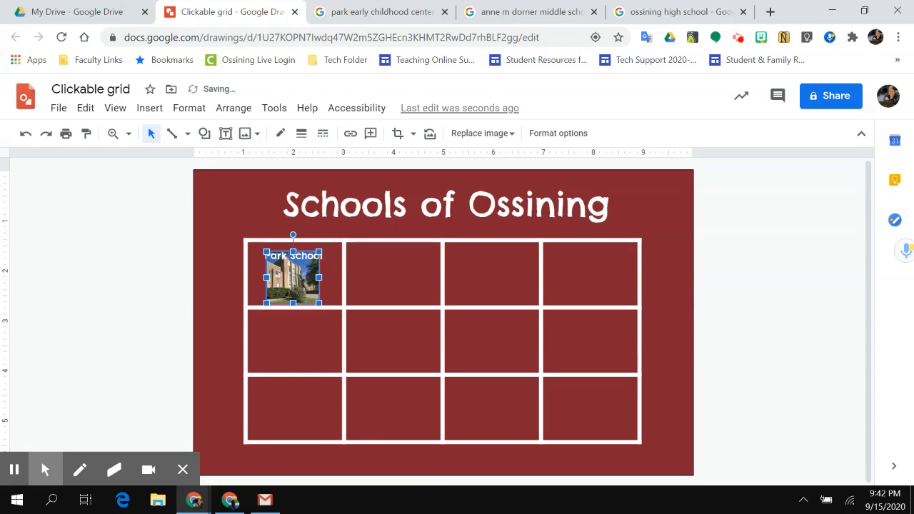
key(Up)
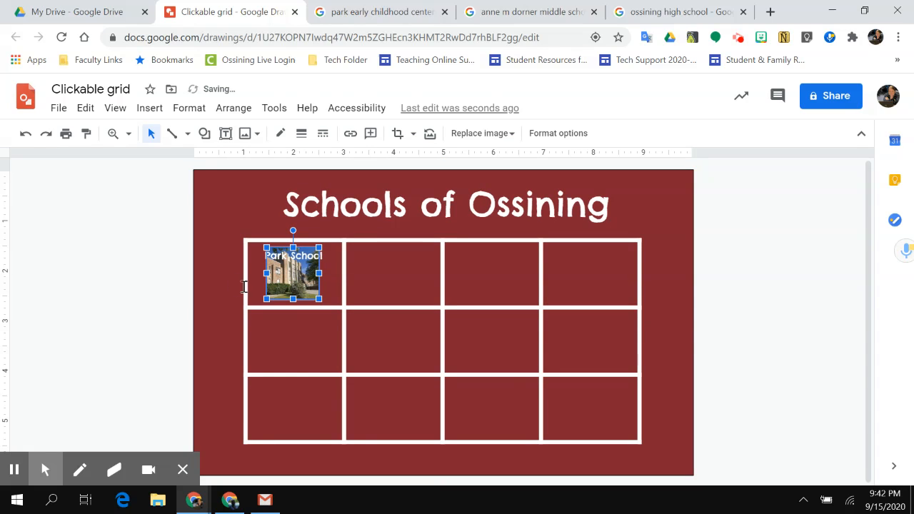
click(230, 239)
click(299, 283)
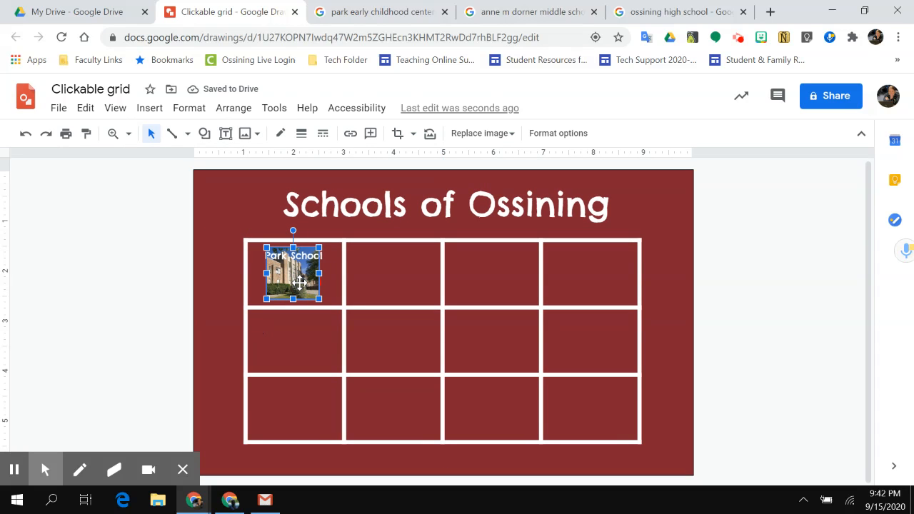
click(644, 202)
- Bring in an Anne M Dorner Middle School photo from the search results and shrink it into the second row's first cell
click(528, 12)
drag(469, 275, 473, 331)
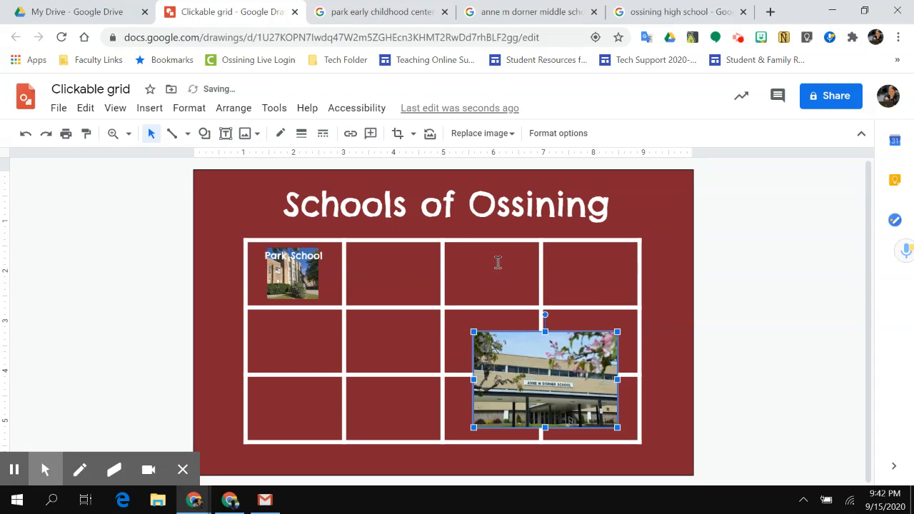
drag(615, 334, 280, 344)
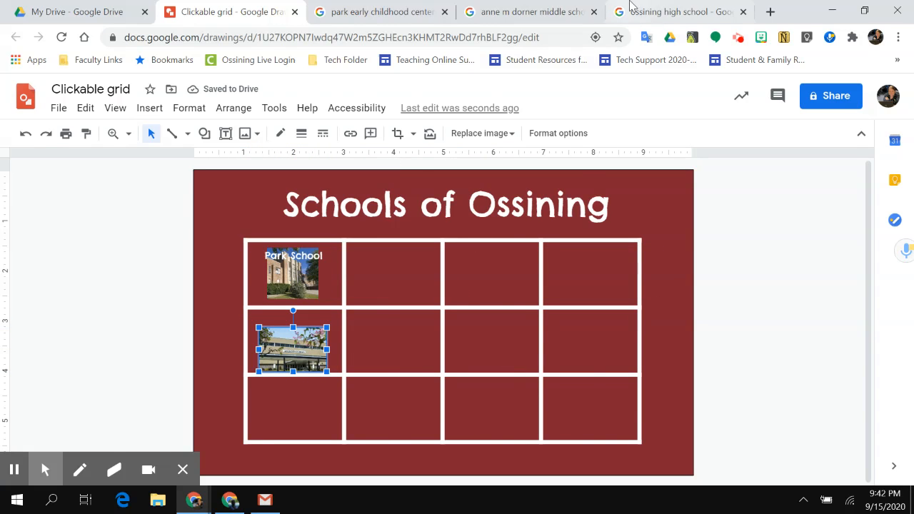
- Bring in an Ossining High School photo from the search results and shrink it into the second row's second cell
click(666, 10)
mouse_move(108, 279)
mouse_down()
mouse_move(245, 10)
mouse_move(449, 324)
mouse_move(520, 336)
mouse_move(422, 312)
mouse_move(397, 321)
mouse_up()
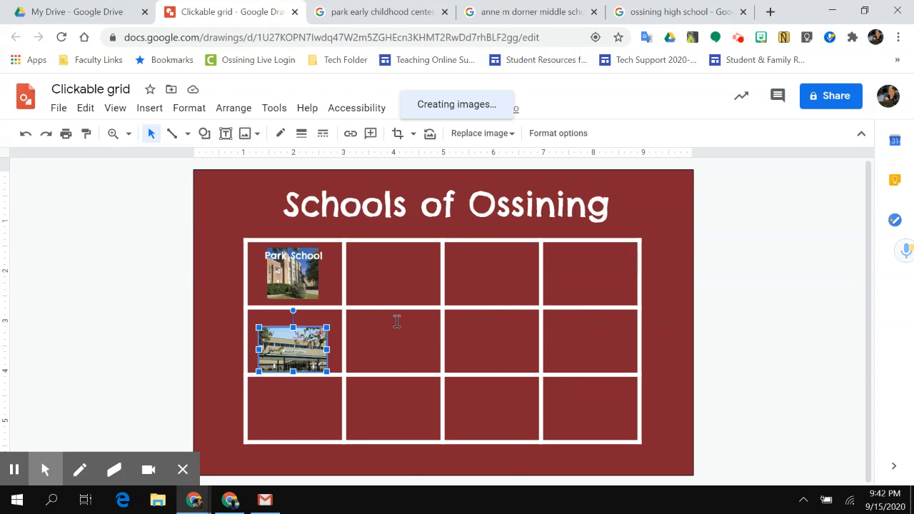
drag(531, 319, 386, 346)
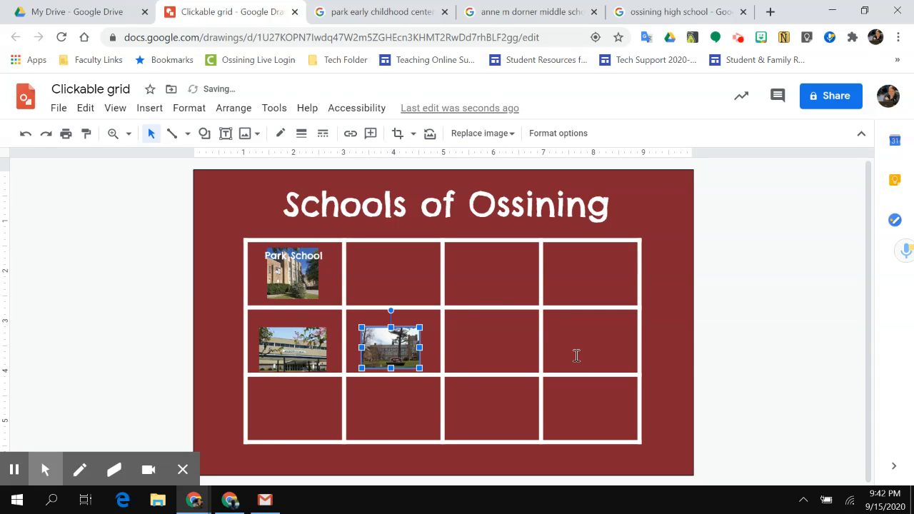